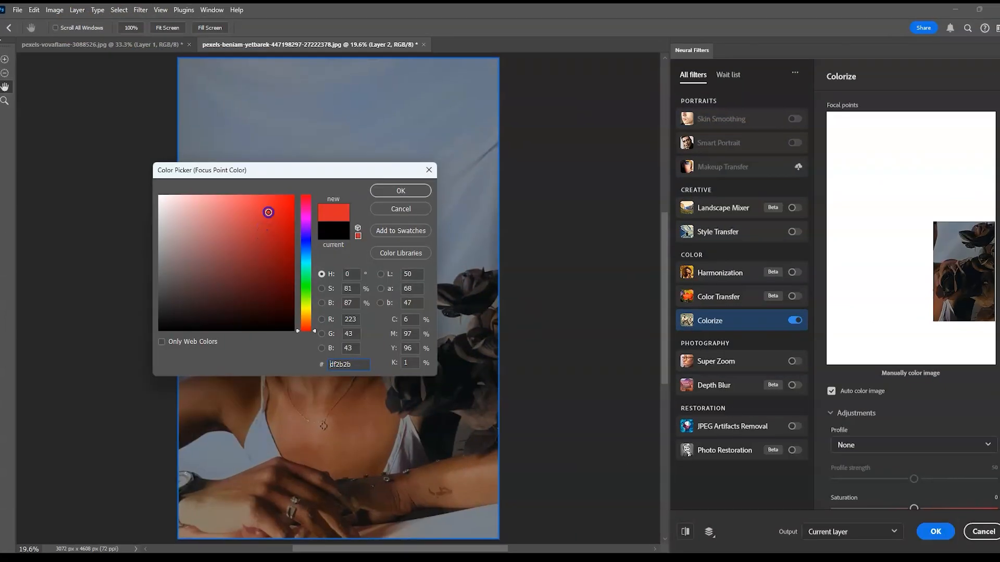
key("Return")
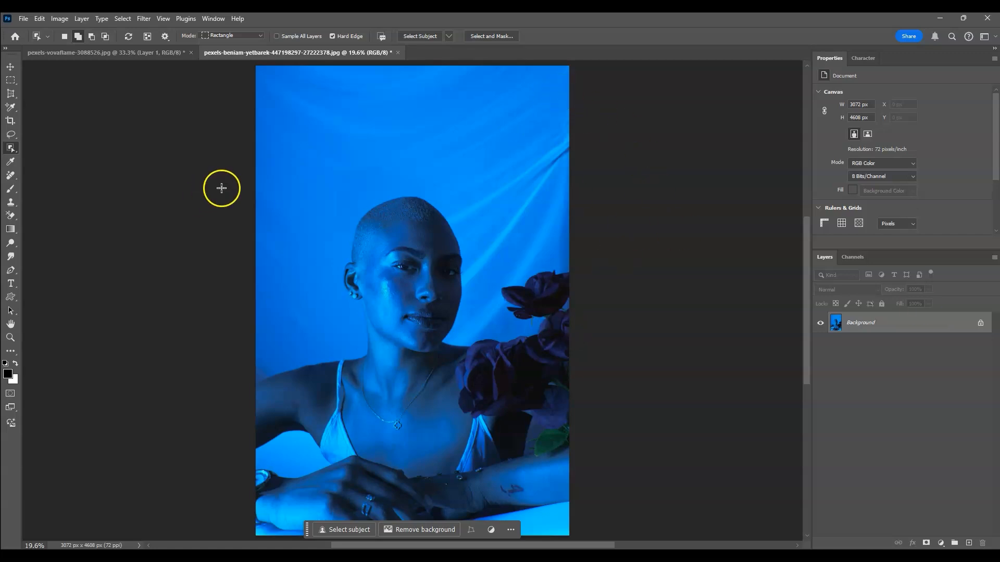
Duplicate the Background layer of the blue-tinted portrait and select the copy
left_click(10, 67)
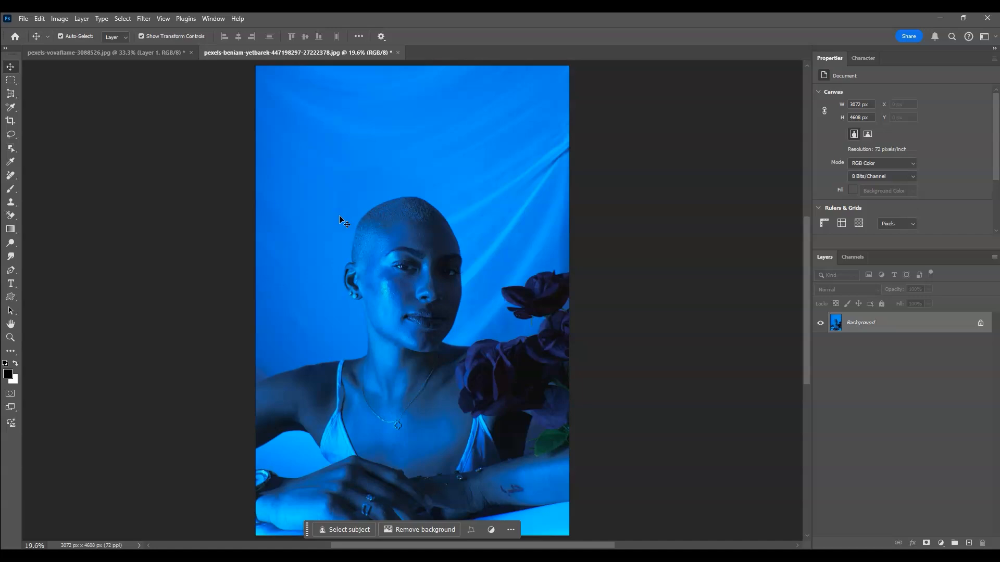
left_click(896, 319)
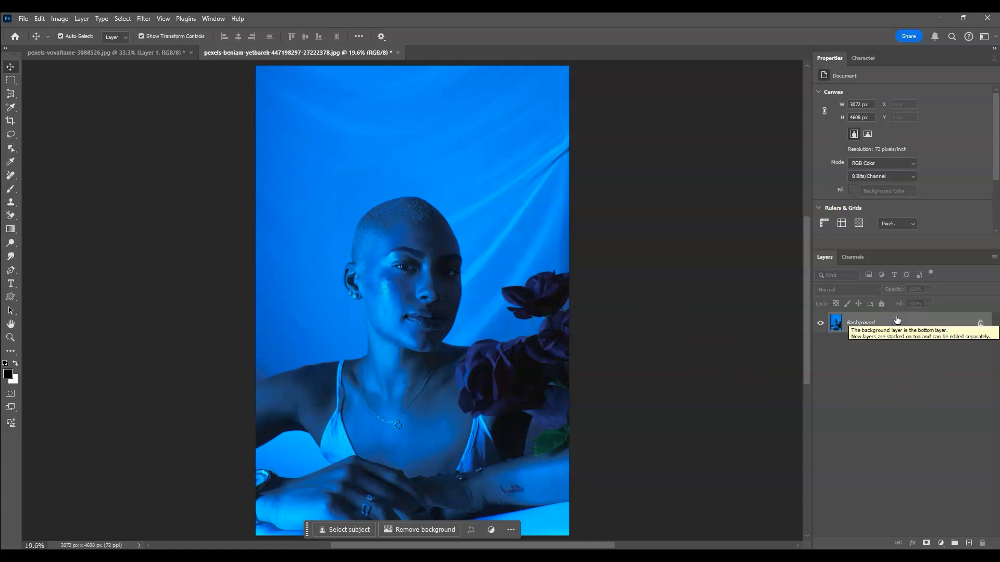
key("ctrl+j")
left_click(904, 344)
left_click(887, 325)
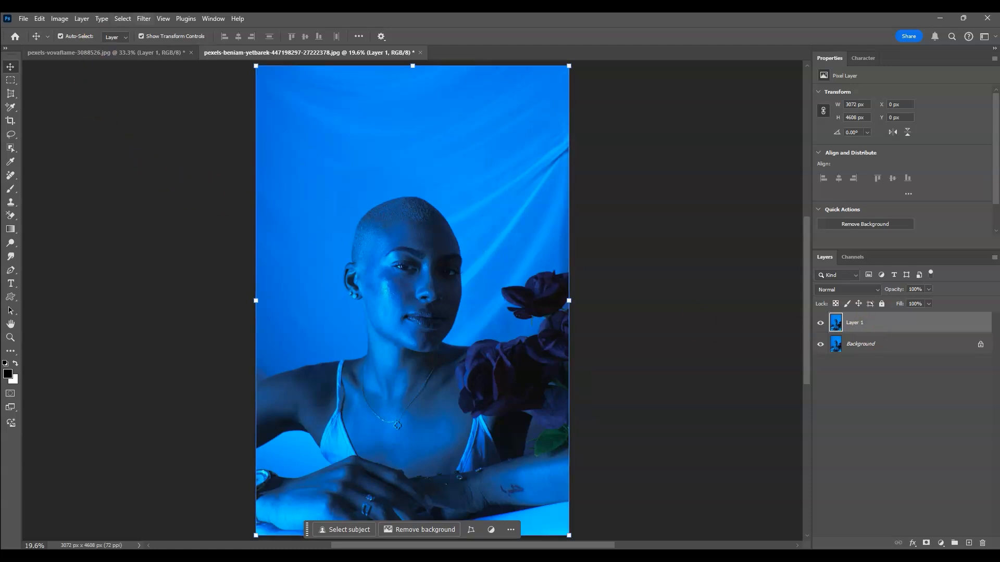
Desaturate the duplicated portrait layer and convert it to a smart object
left_click(60, 19)
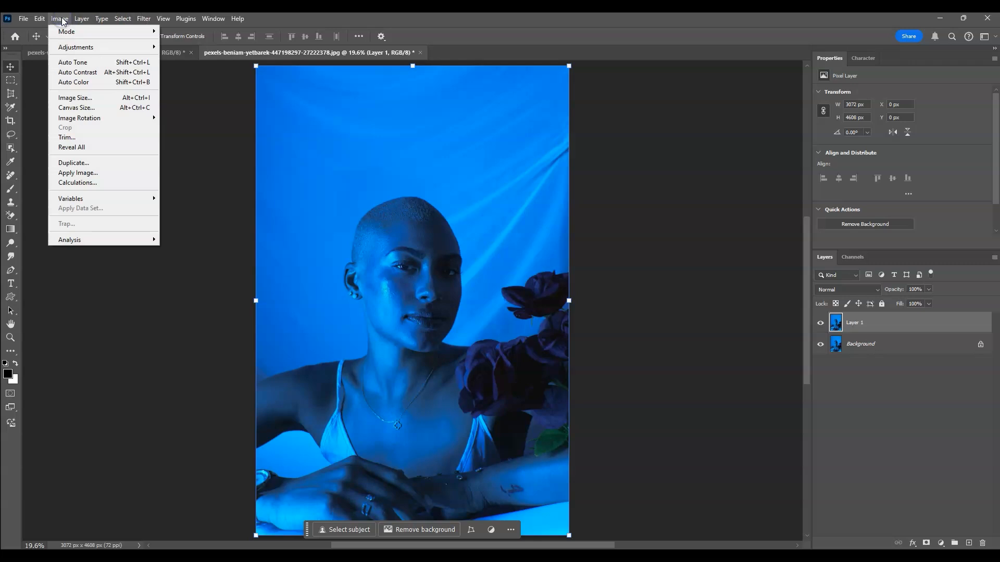
left_click(72, 48)
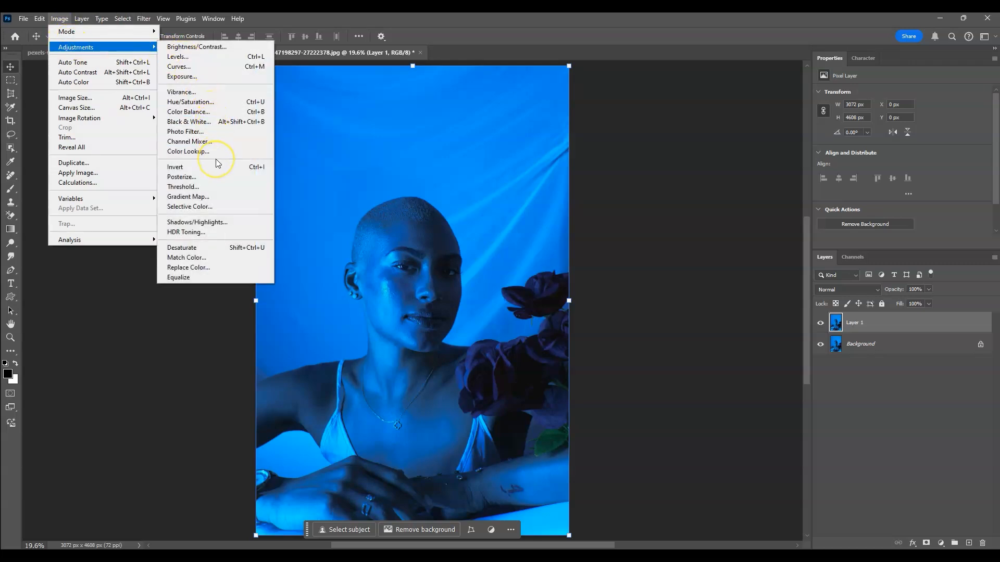
left_click(225, 250)
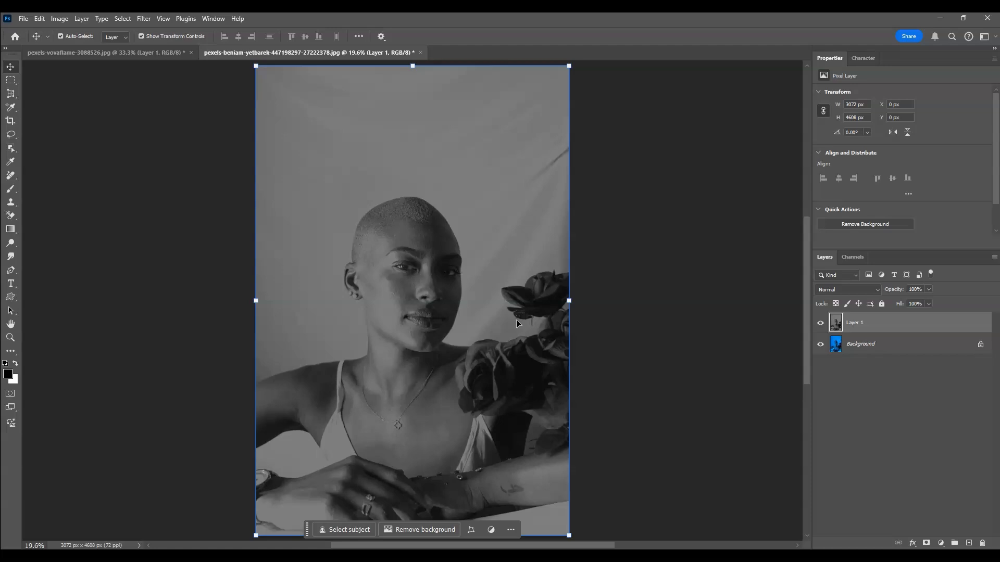
right_click(896, 326)
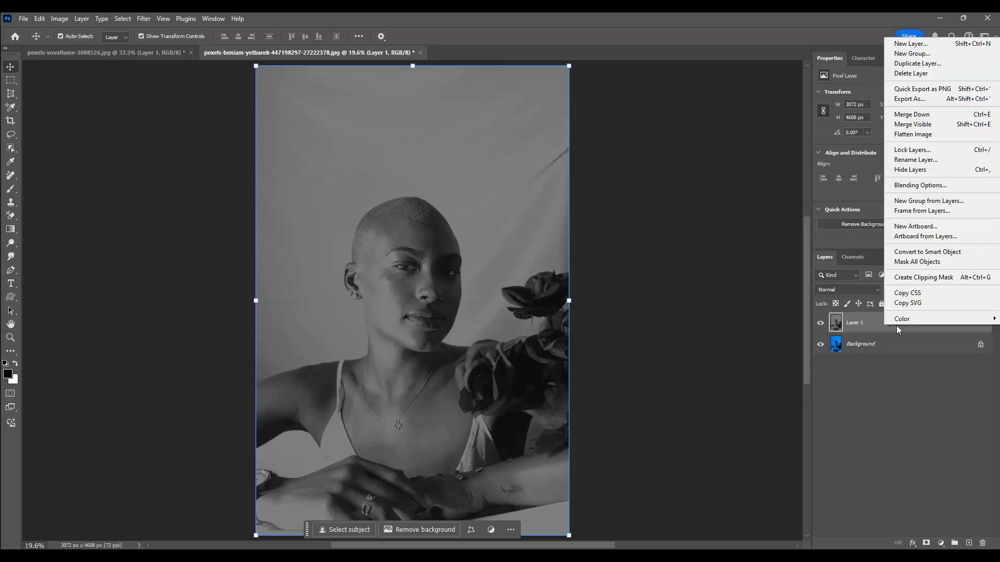
left_click(935, 253)
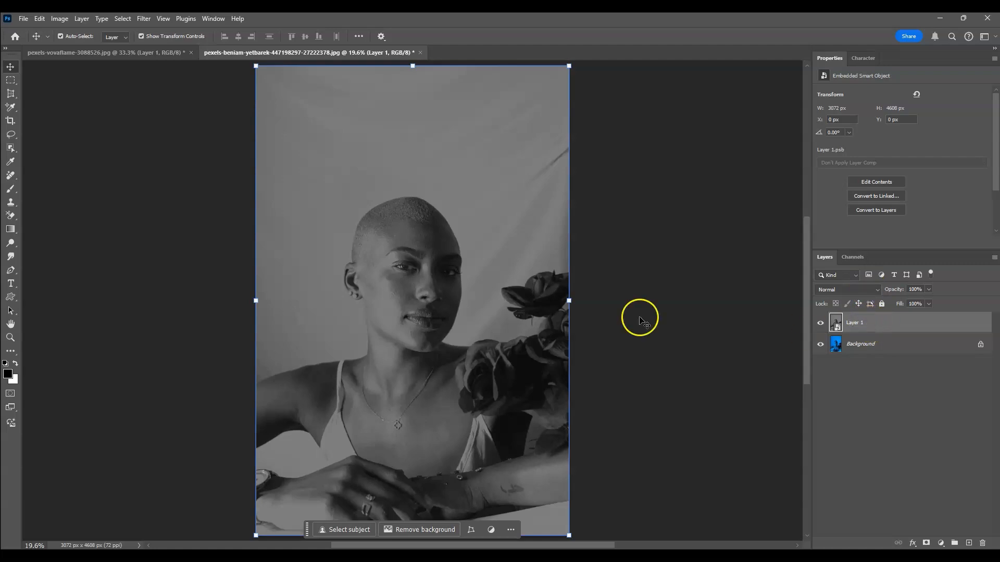
Open Neural Filters for the smart object and turn on the Colorize filter
left_click(146, 21)
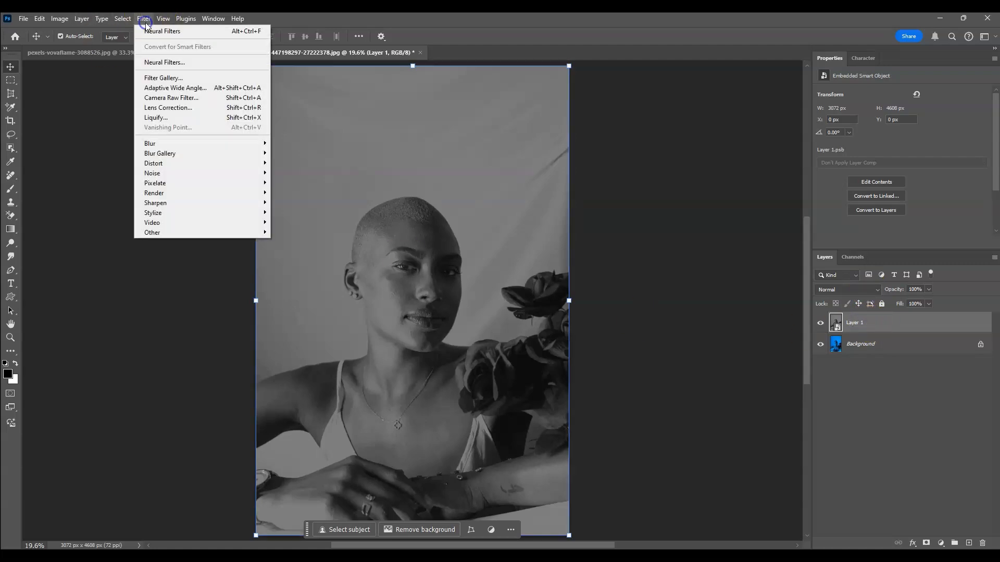
left_click(172, 63)
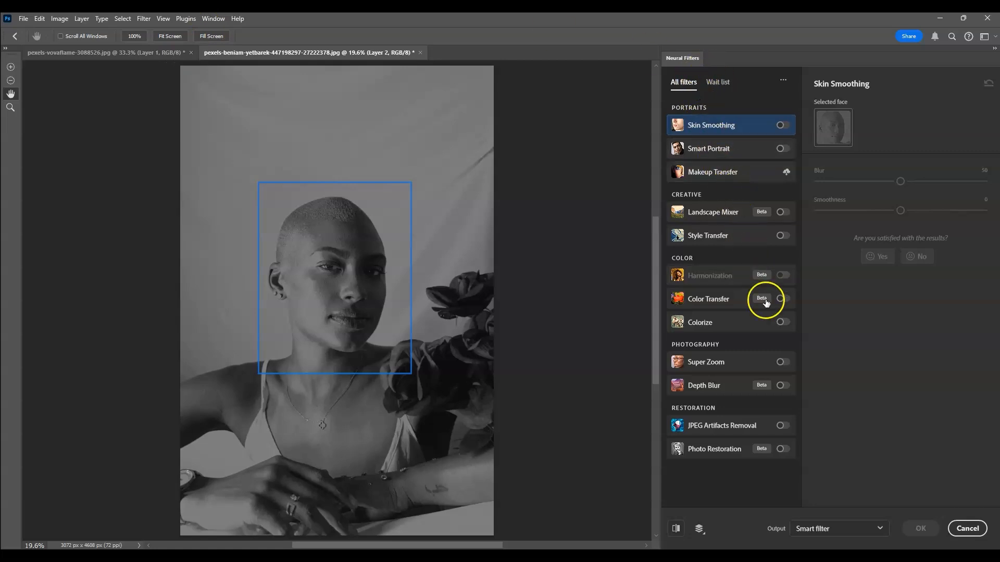
left_click(781, 322)
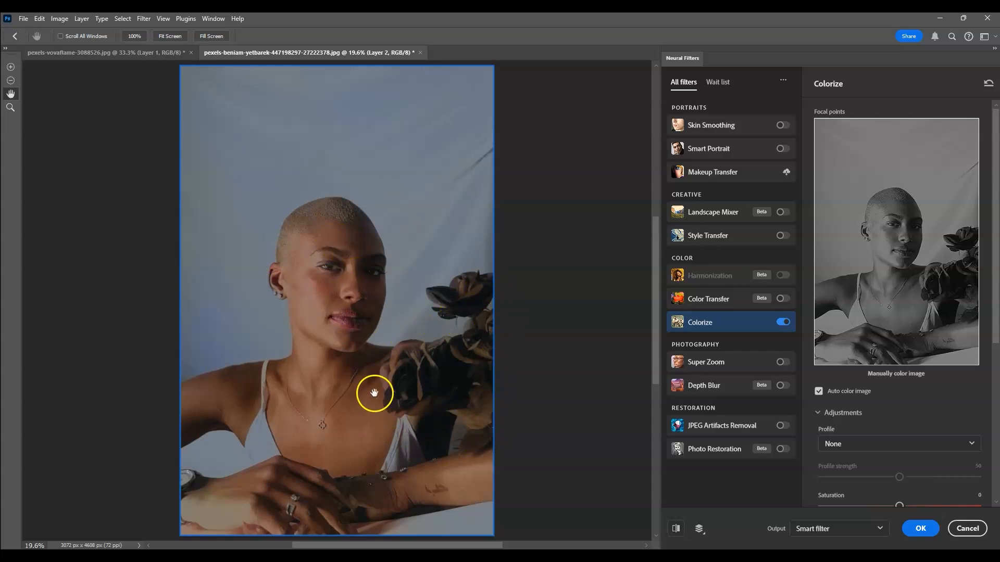
Set the Colorize saturation to +5 and apply the result to the portrait as a smart filter
scroll(918, 423, "down", 1)
scroll(918, 423, "down", 1)
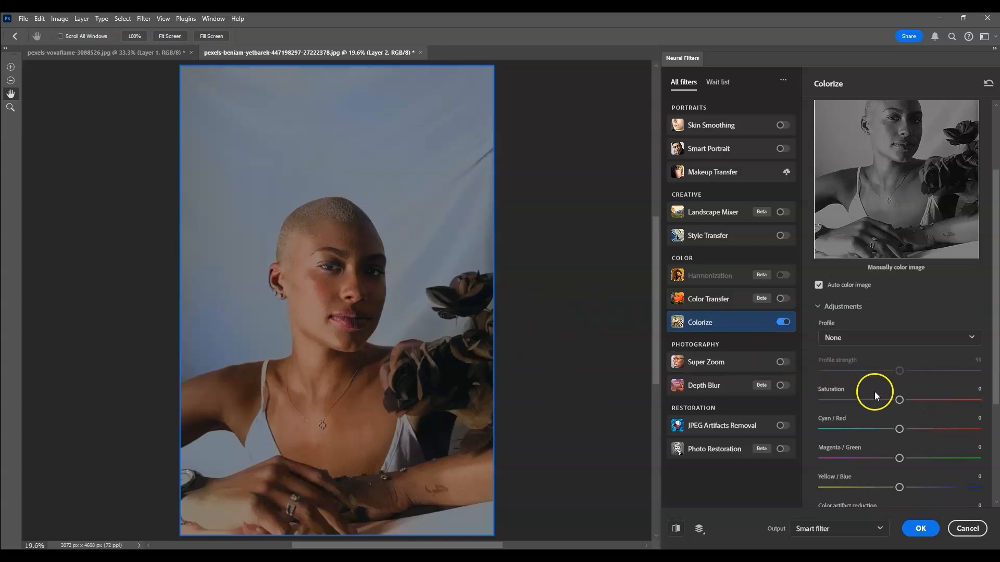
scroll(906, 325, "down", 2)
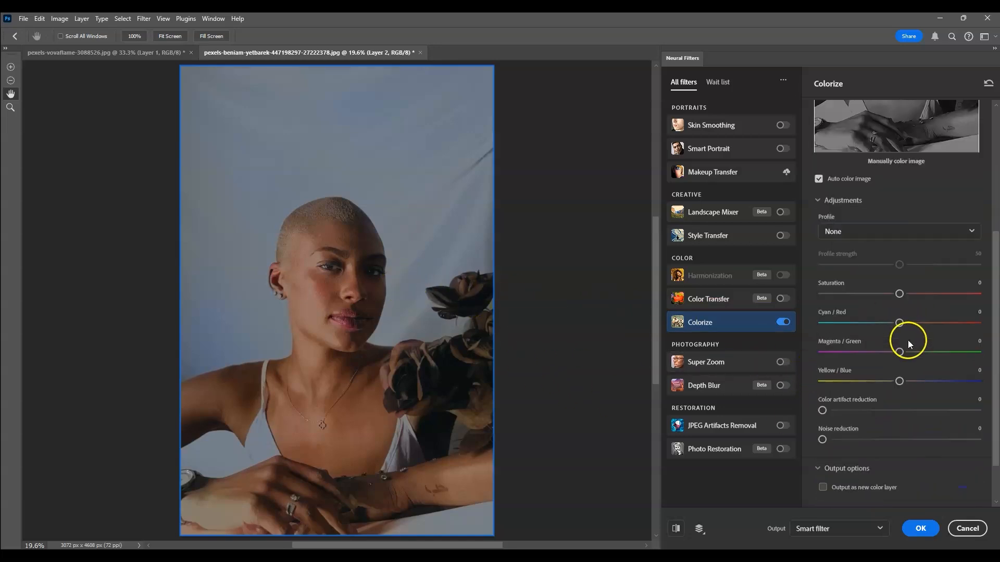
scroll(890, 271, "up", 1)
left_click_drag(903, 352, 902, 347)
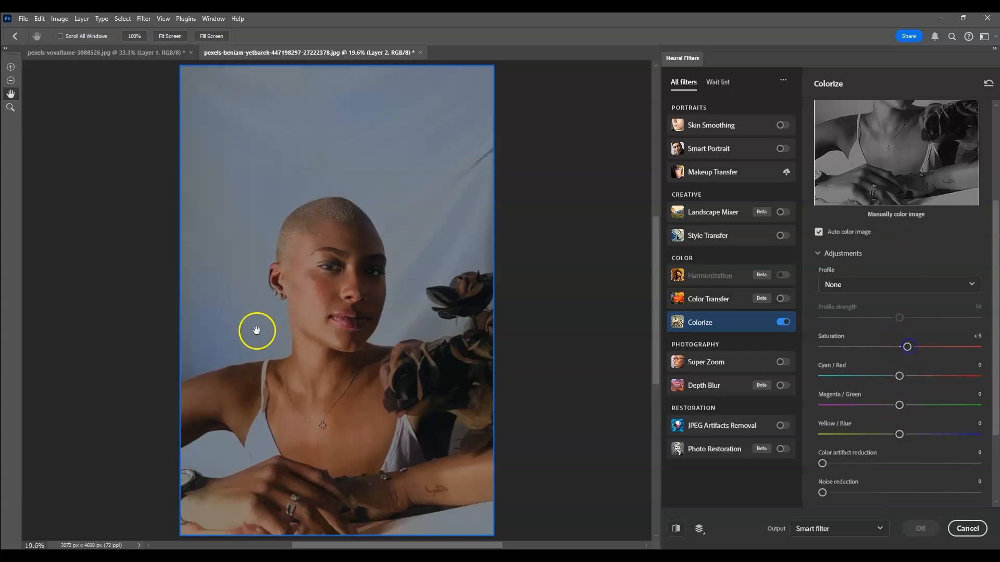
left_click_drag(426, 335, 422, 343)
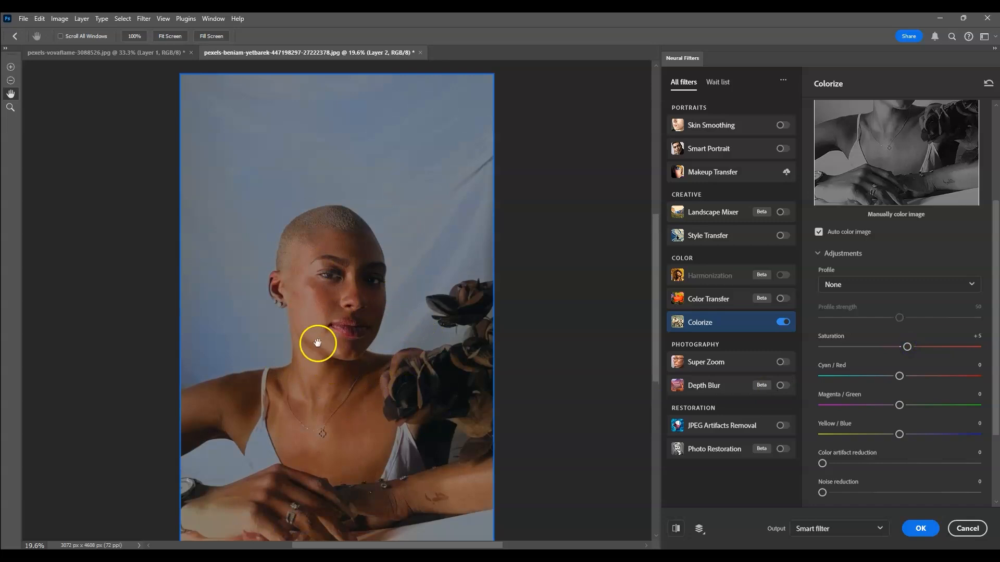
left_click(923, 530)
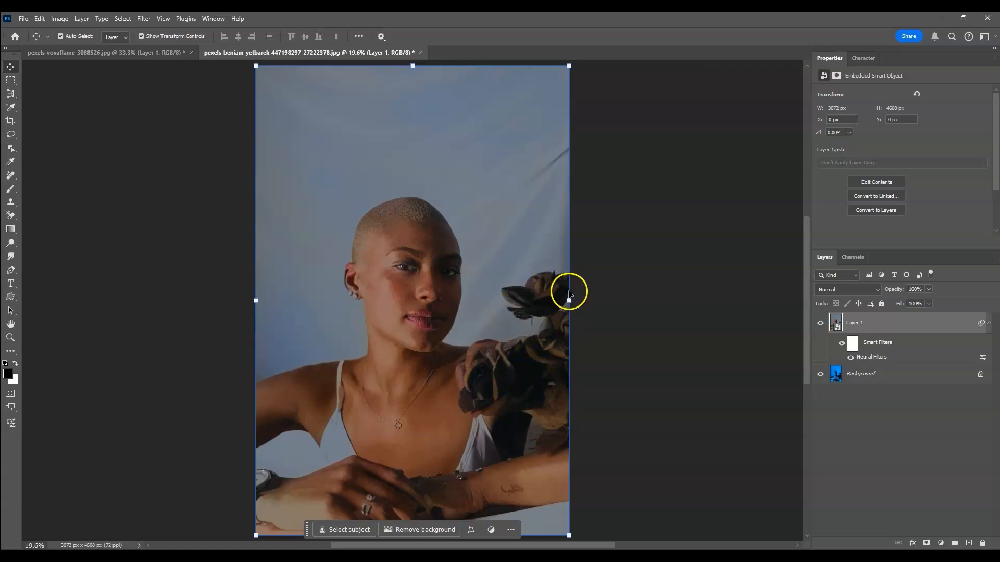
Select the roses with the Object Selection tool, and add the missed petal edge beside the shoulder with the Lasso tool
left_click(10, 150)
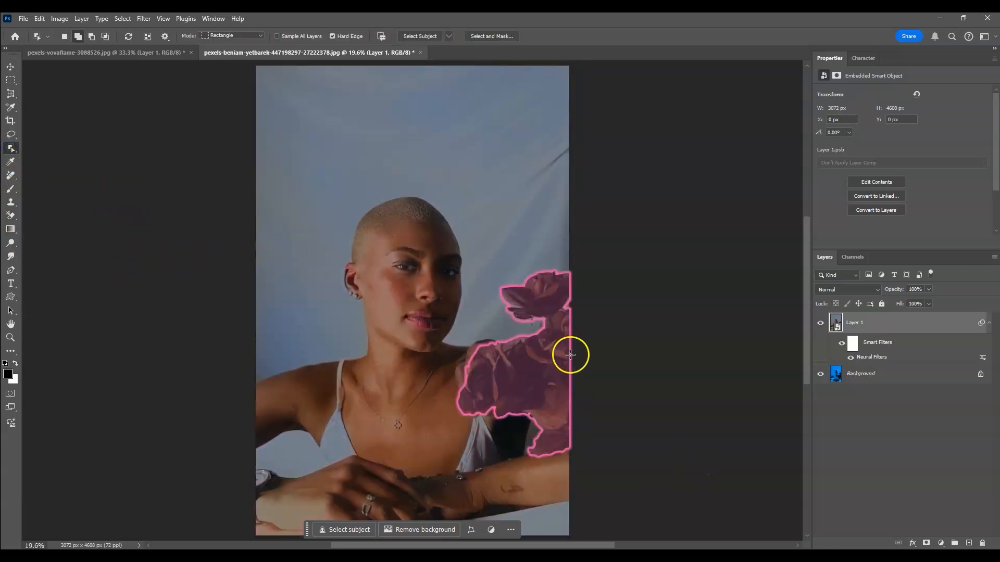
left_click(538, 359)
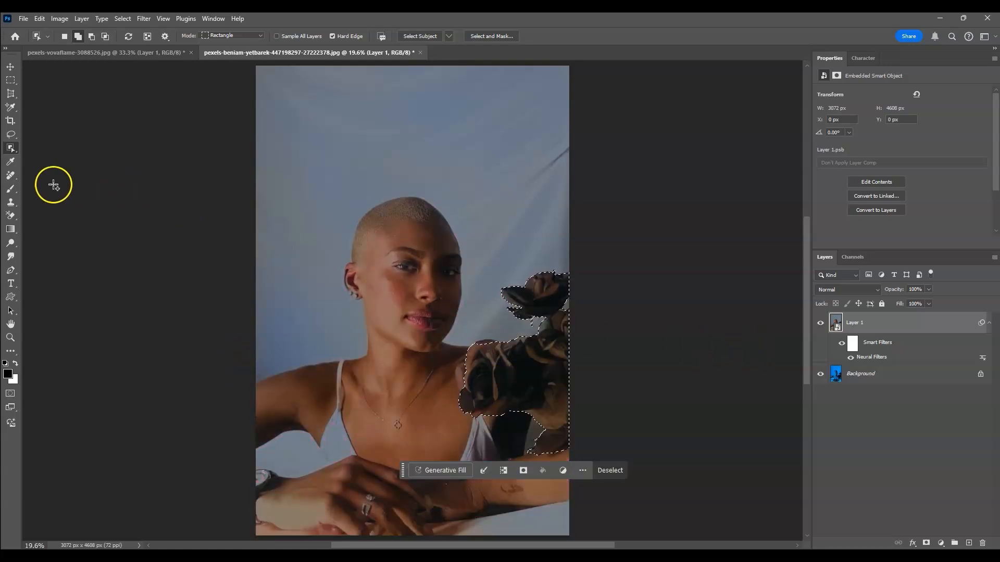
left_click(11, 134)
left_click(32, 137)
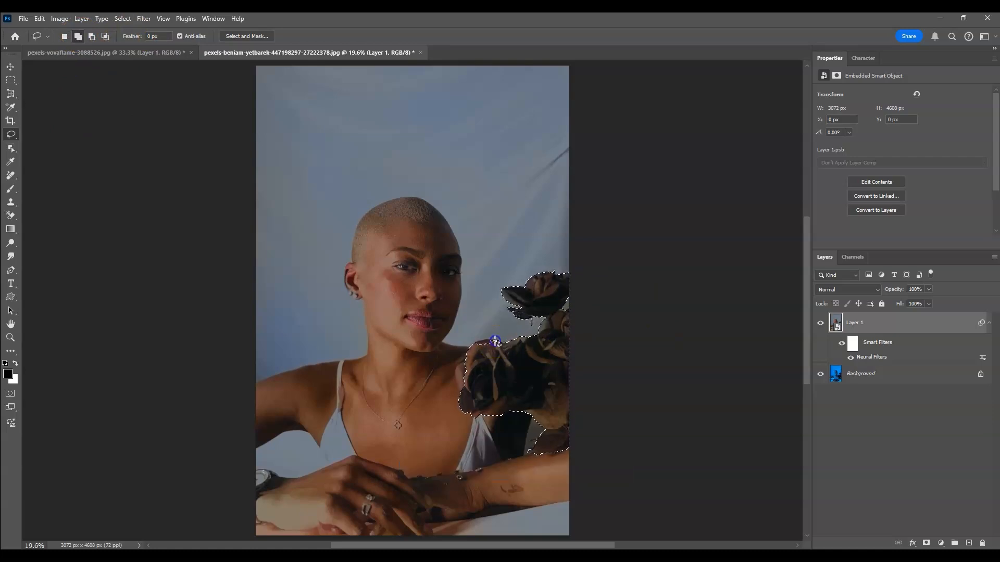
left_click_drag(484, 350, 457, 375)
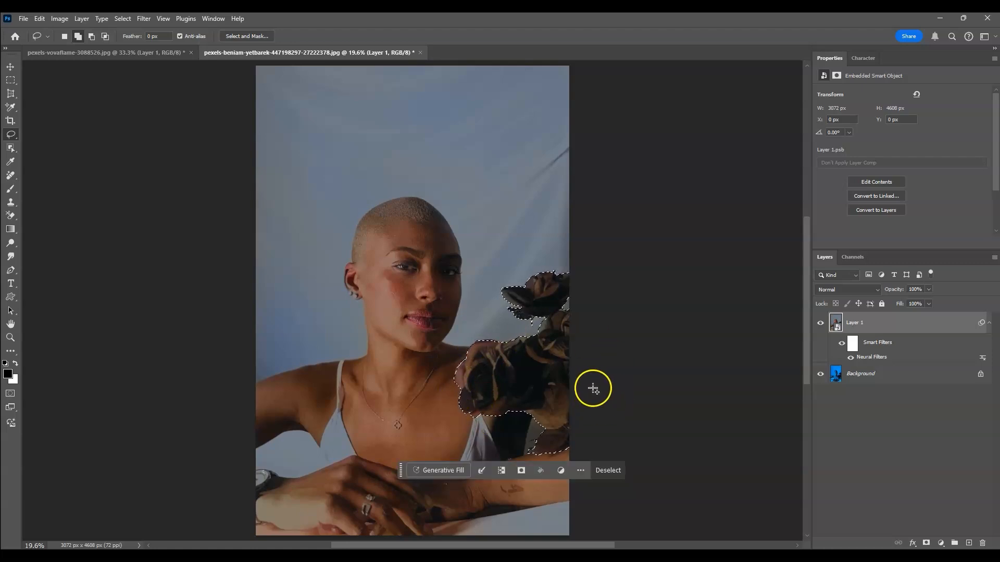
left_click_drag(556, 301, 592, 328)
Copy the selected roses to a new layer and rename that layer FLOWER
key("ctrl+j")
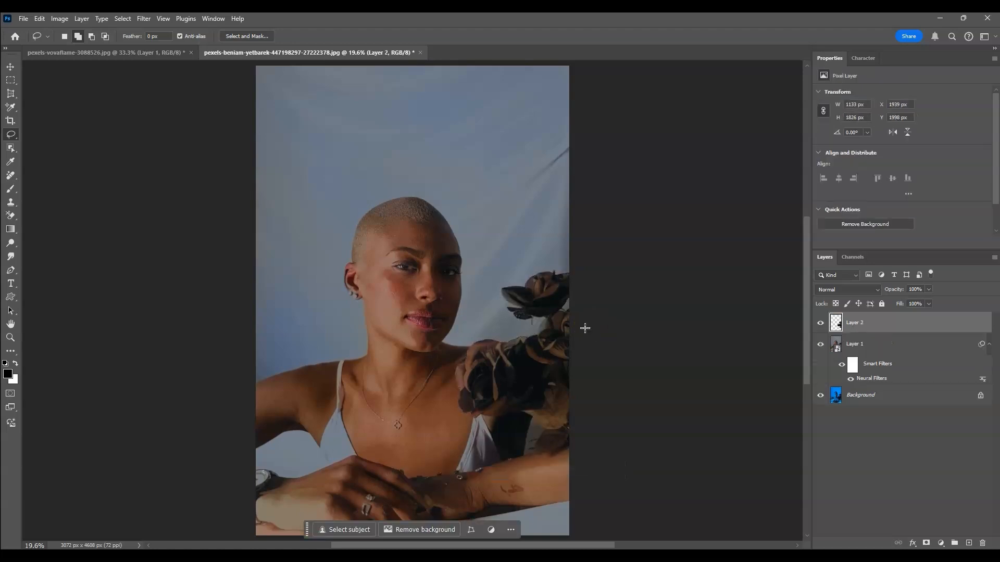
left_click(822, 323)
left_click(822, 324)
double_click(863, 323)
left_click(868, 487)
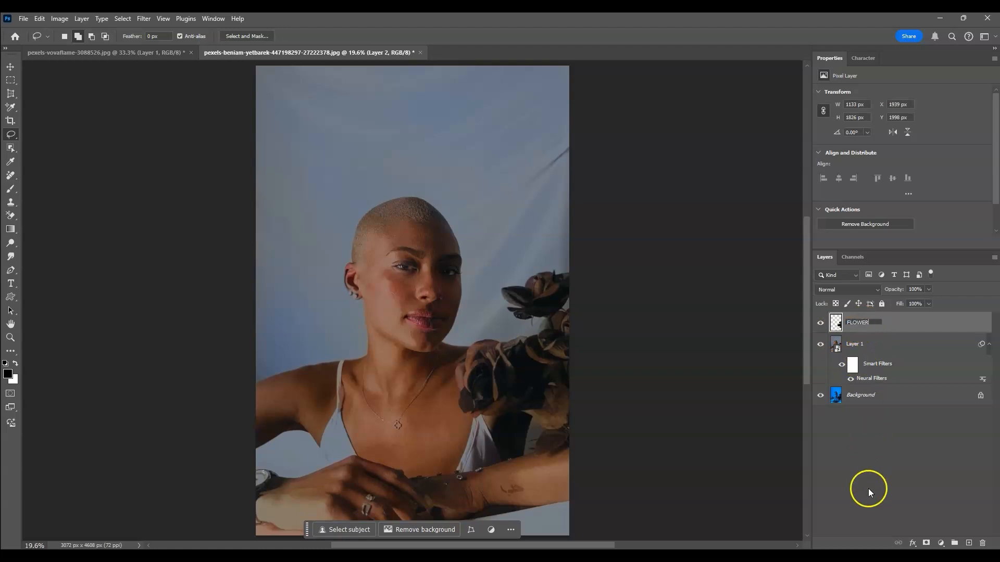
left_click(883, 325)
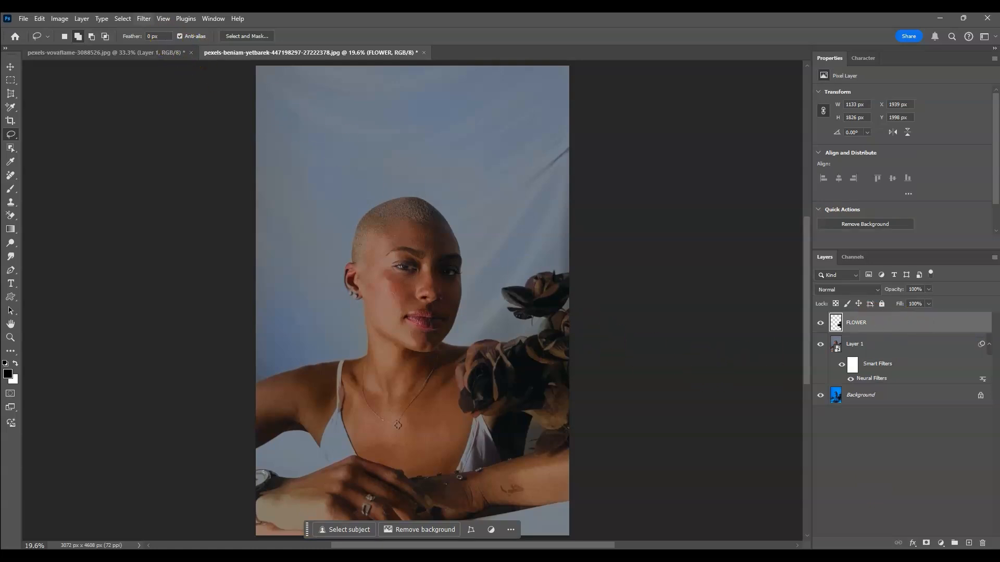
Open Neural Filters for the FLOWER layer and turn on Colorize
left_click(144, 18)
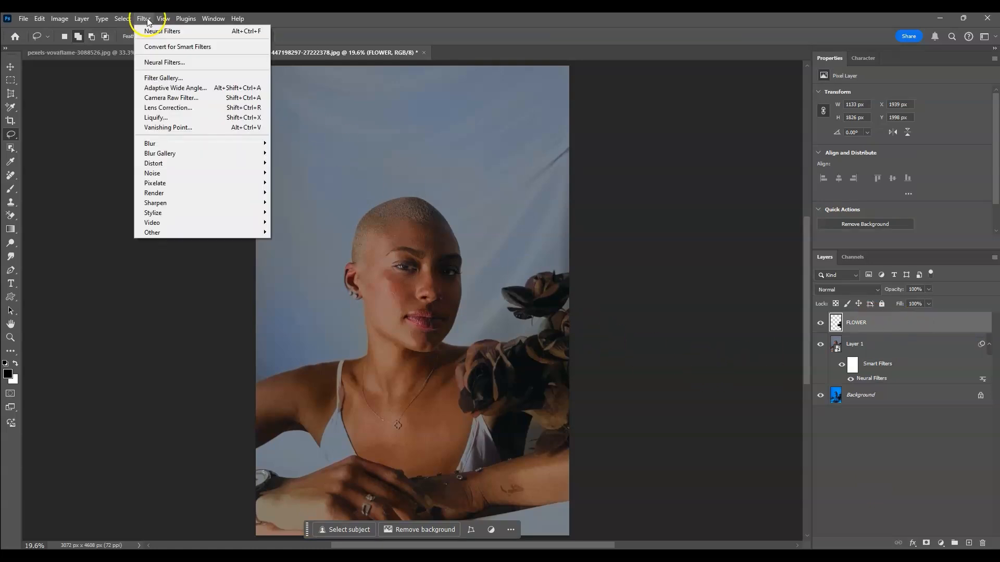
left_click(162, 63)
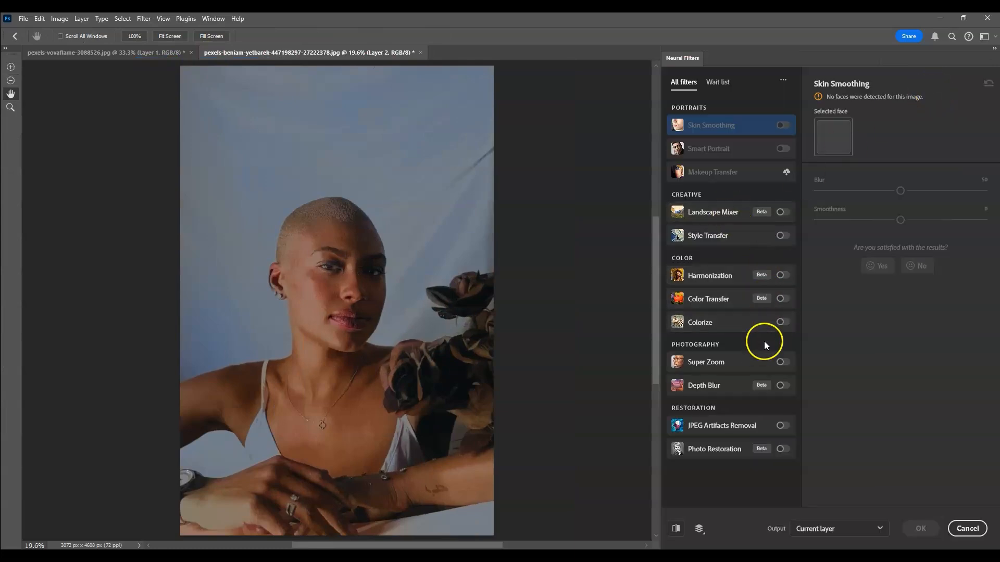
left_click(783, 322)
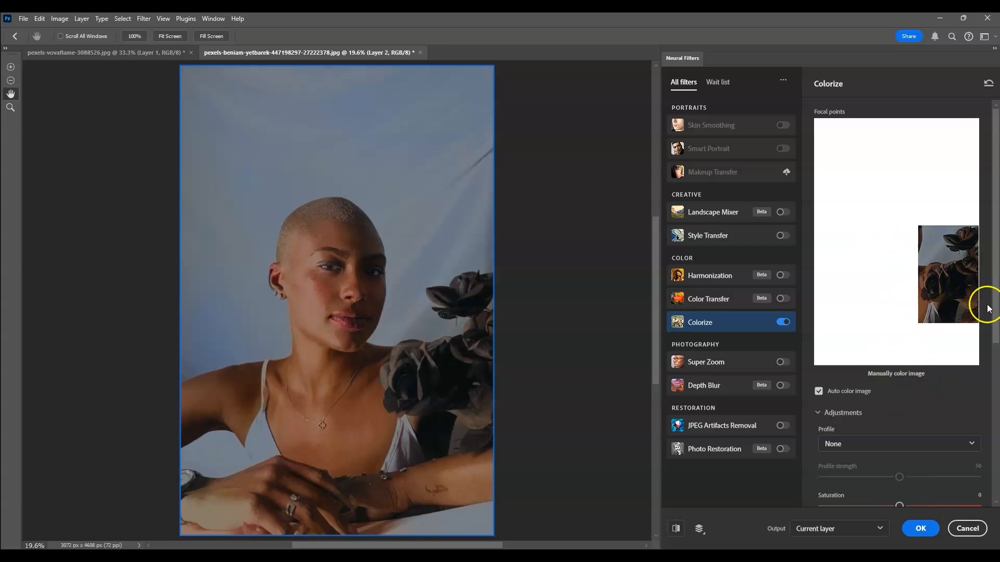
Add a Colorize focal point on the large rose and set its color to red ff1a1a
left_click(939, 280)
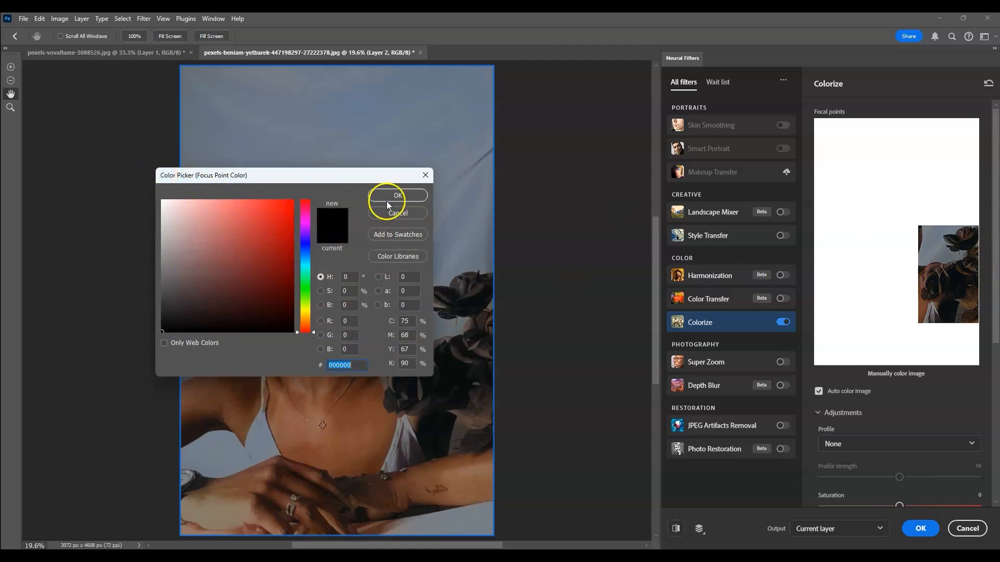
left_click(249, 260)
left_click_drag(248, 259, 263, 230)
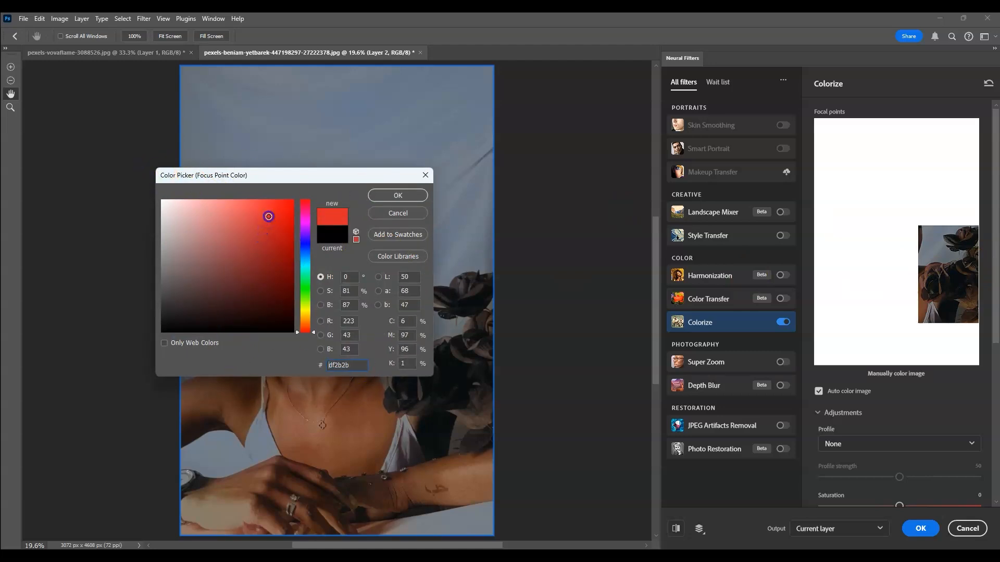
mouse_move(271, 214)
left_mouse_down()
mouse_move(283, 196)
mouse_move(282, 205)
left_mouse_up()
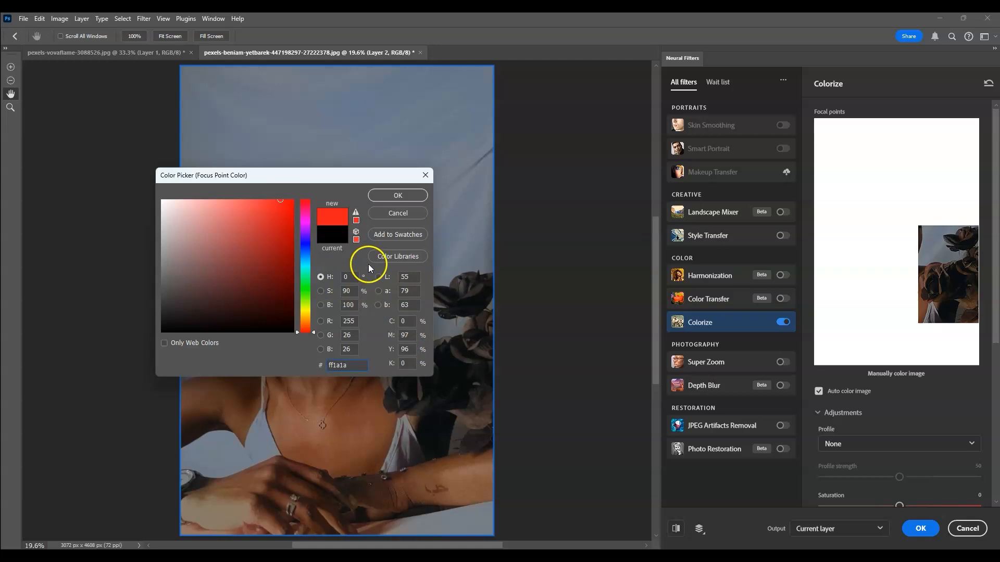
left_click(415, 197)
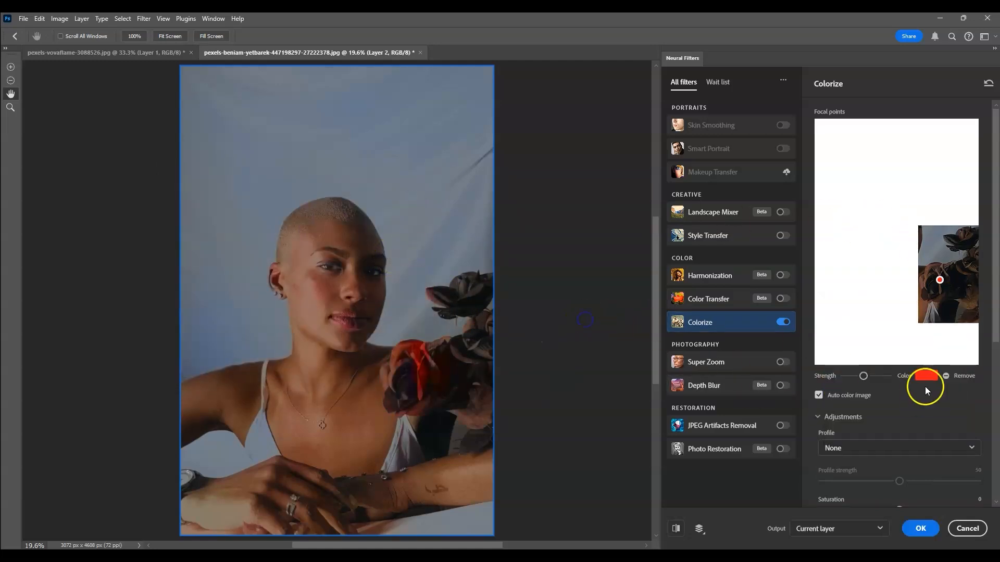
Add four more red focal points across the large rose, the upper rose and the remaining flowers
left_click(930, 289)
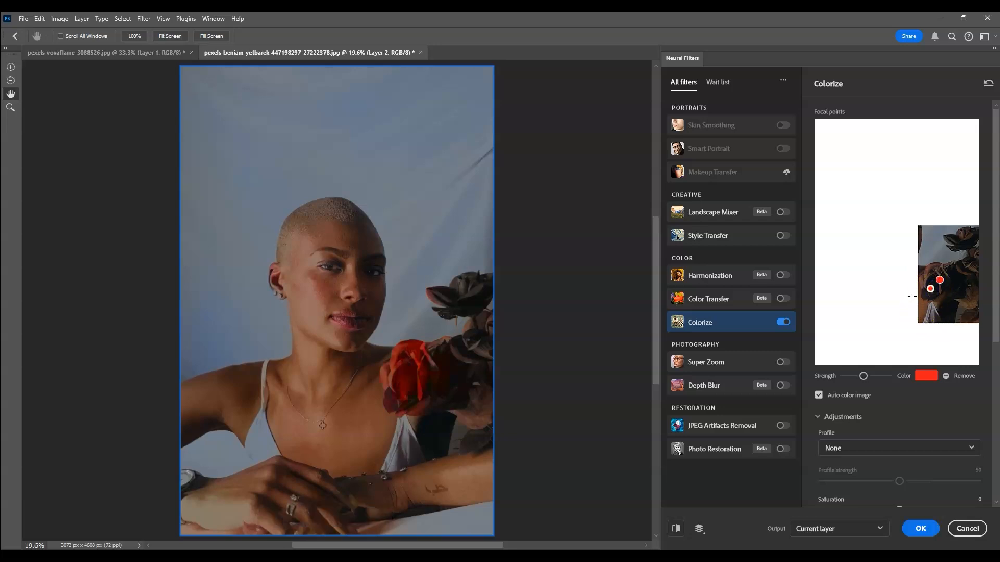
left_click(964, 245)
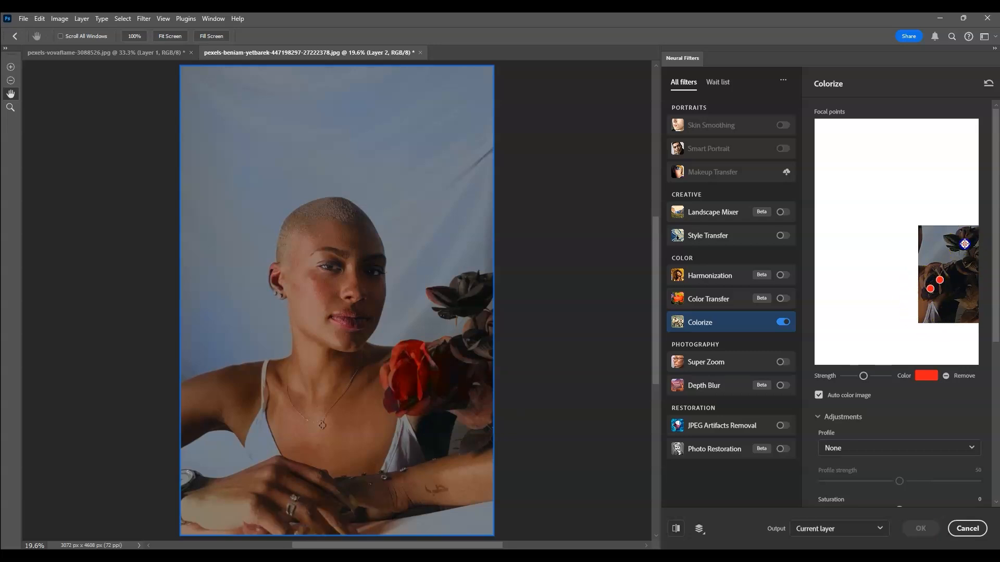
left_click(959, 280)
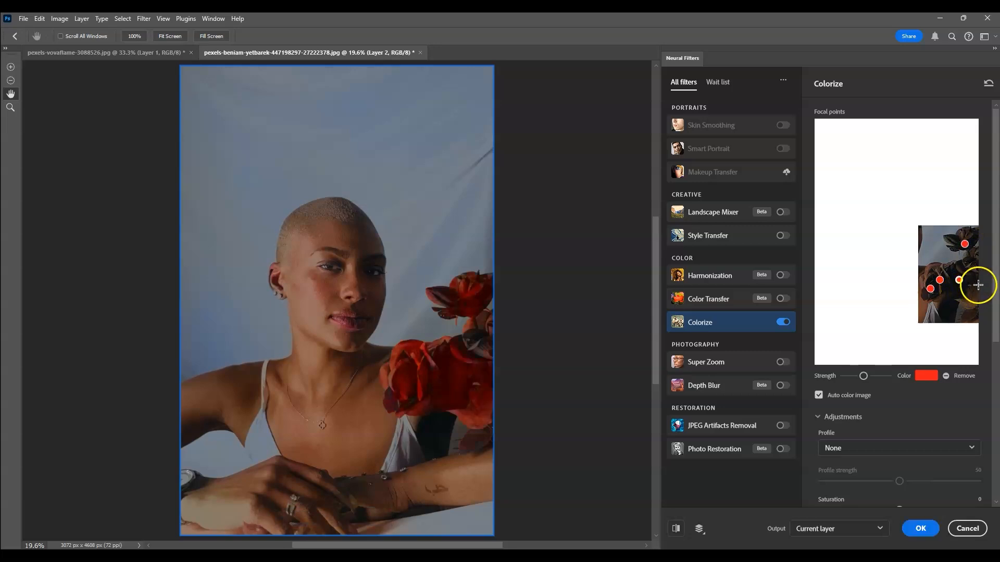
left_click(972, 265)
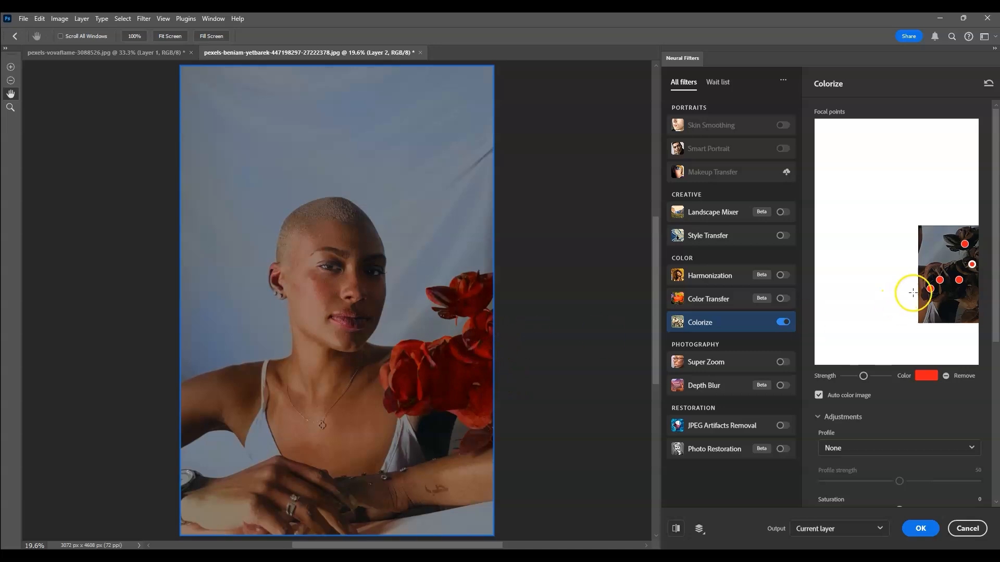
Slightly lower the strength of the rightmost focal point and the two leftmost ones on the roses, and apply the Colorize filter
left_click(972, 266)
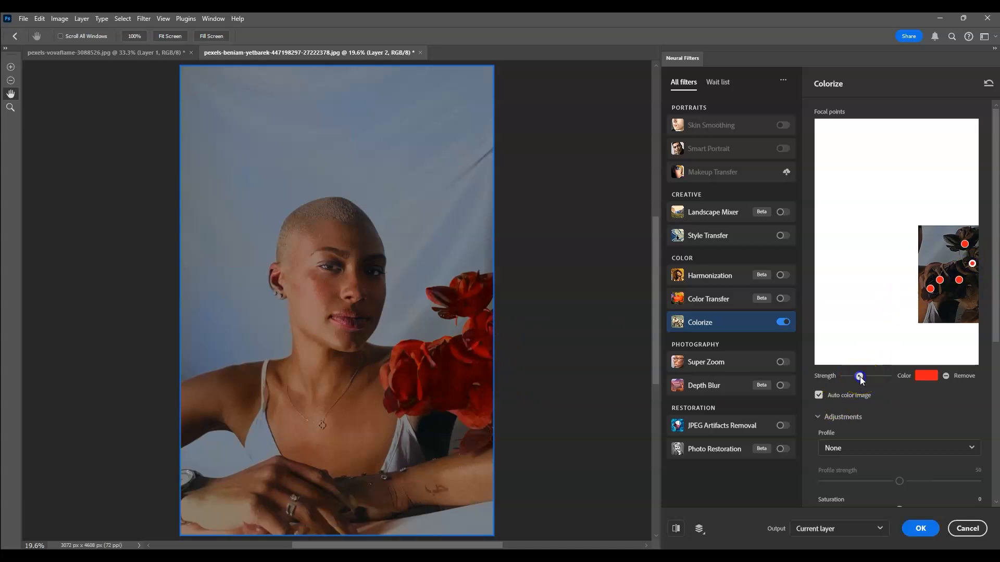
left_click(860, 379)
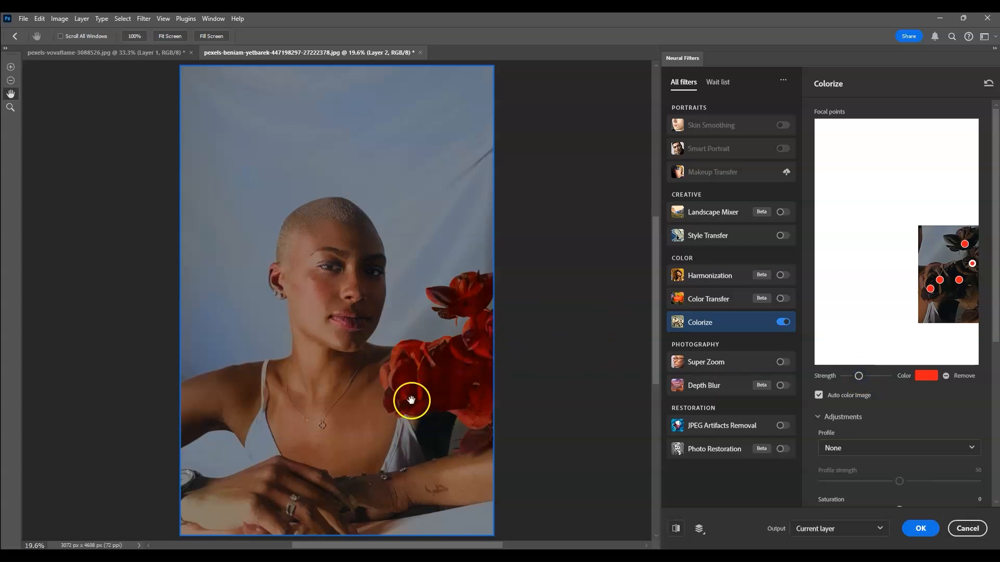
left_click(940, 281)
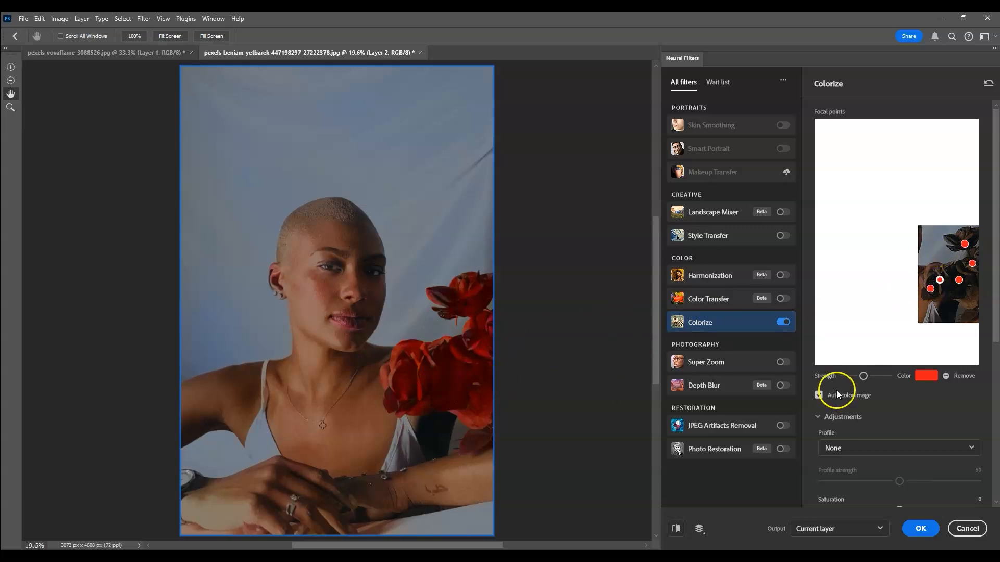
left_click(858, 378)
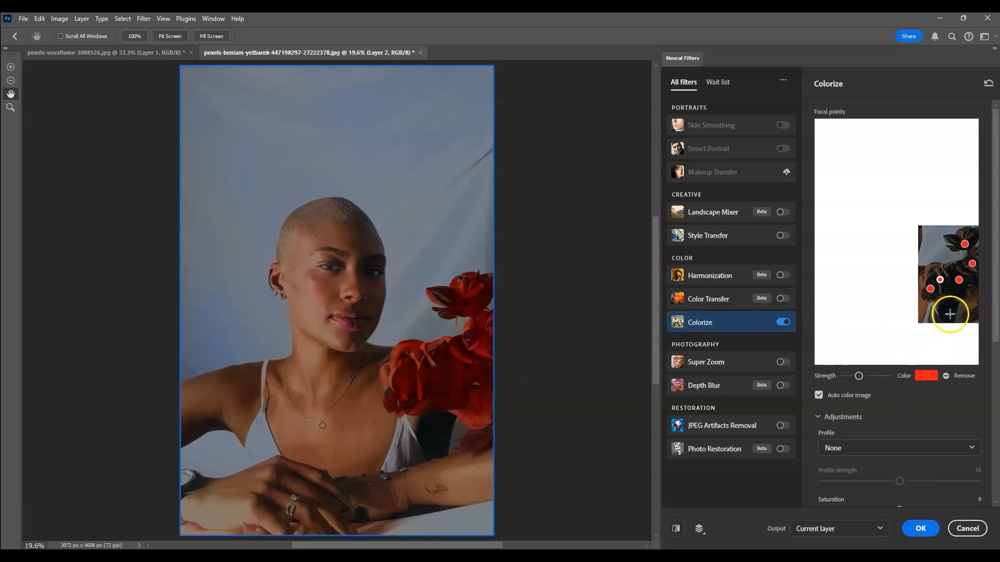
left_click(930, 288)
left_click(854, 376)
left_click(859, 375)
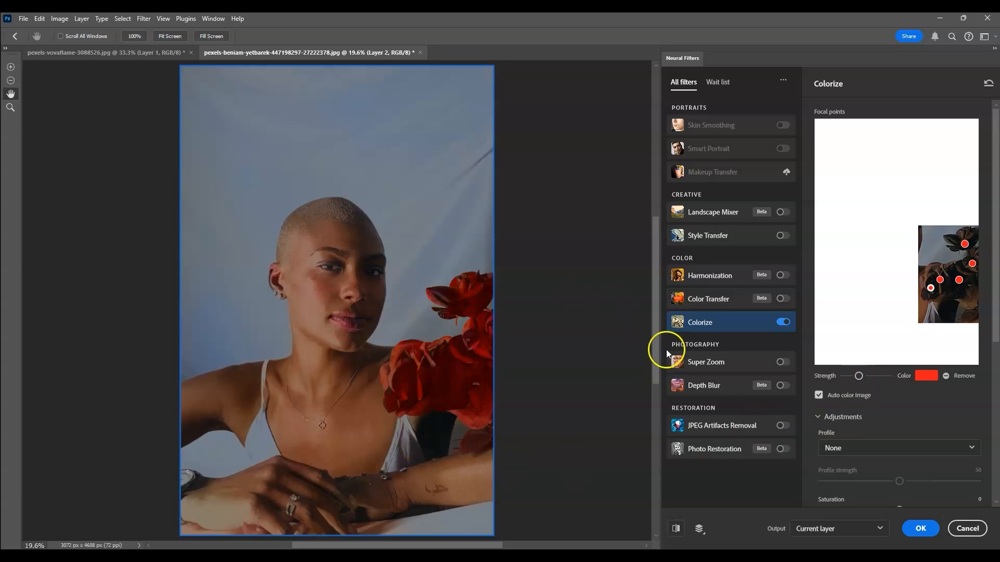
left_click(921, 528)
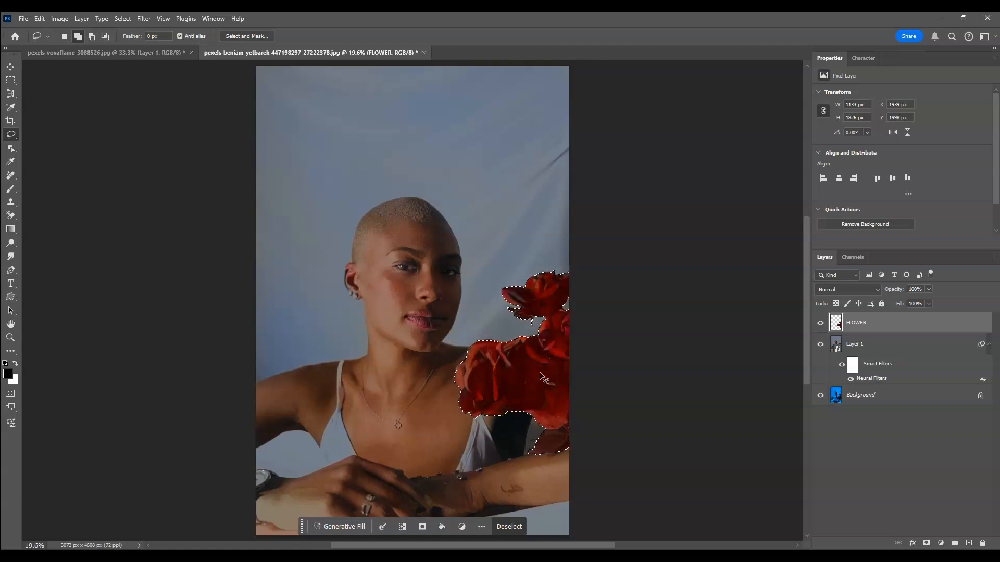
Deselect the roses and lower the FLOWER layer's opacity to 65%
key("ctrl+d")
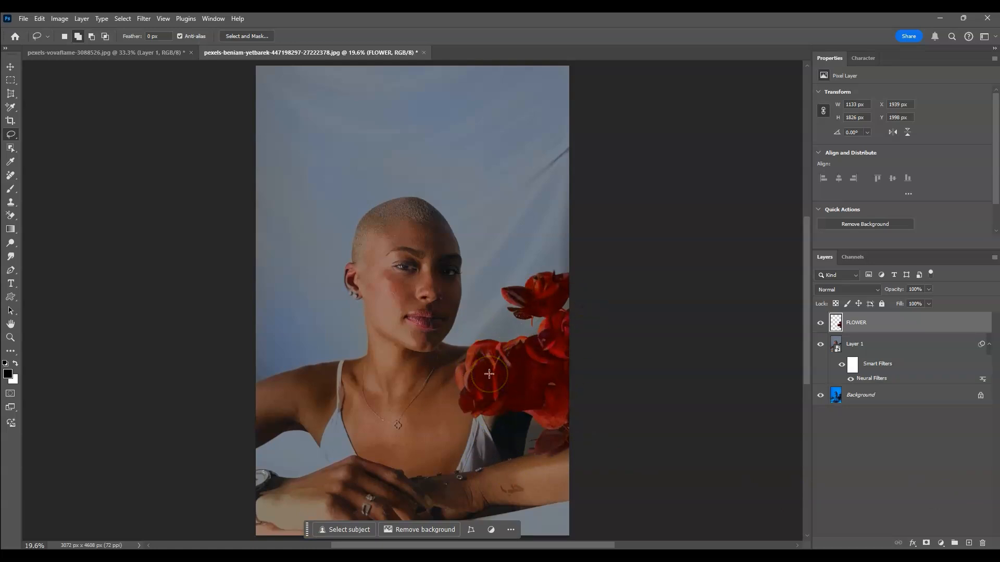
left_click(868, 325)
left_click(928, 290)
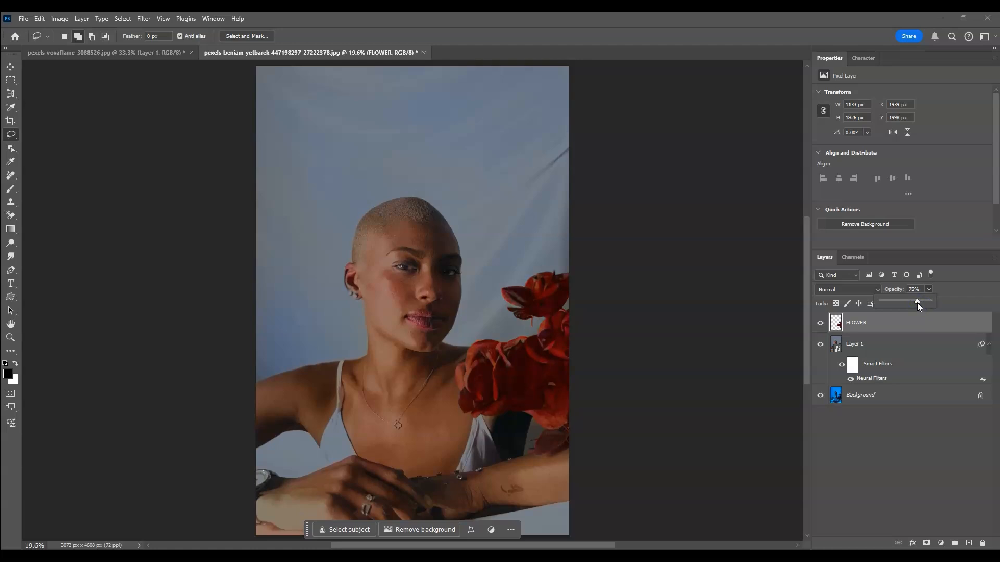
left_click_drag(918, 303, 922, 302)
left_click(894, 500)
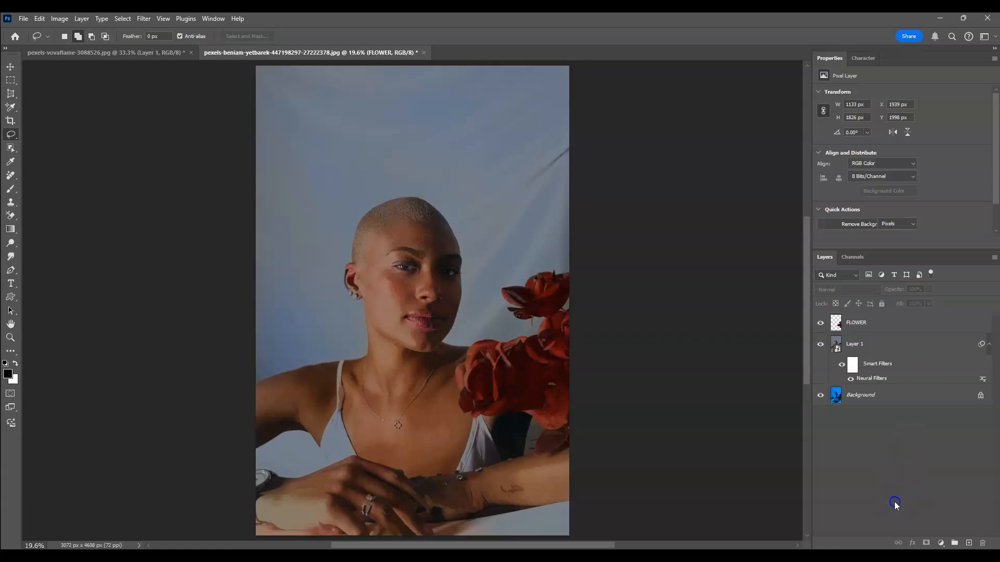
left_click(927, 331)
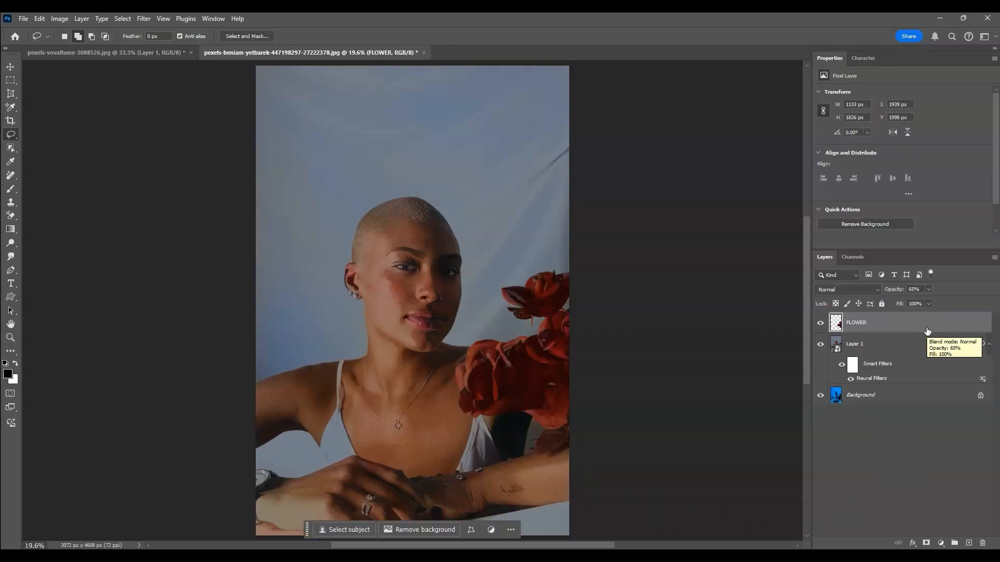
Add a Hue/Saturation adjustment layer above FLOWER and set its master saturation to +15
left_click(902, 470)
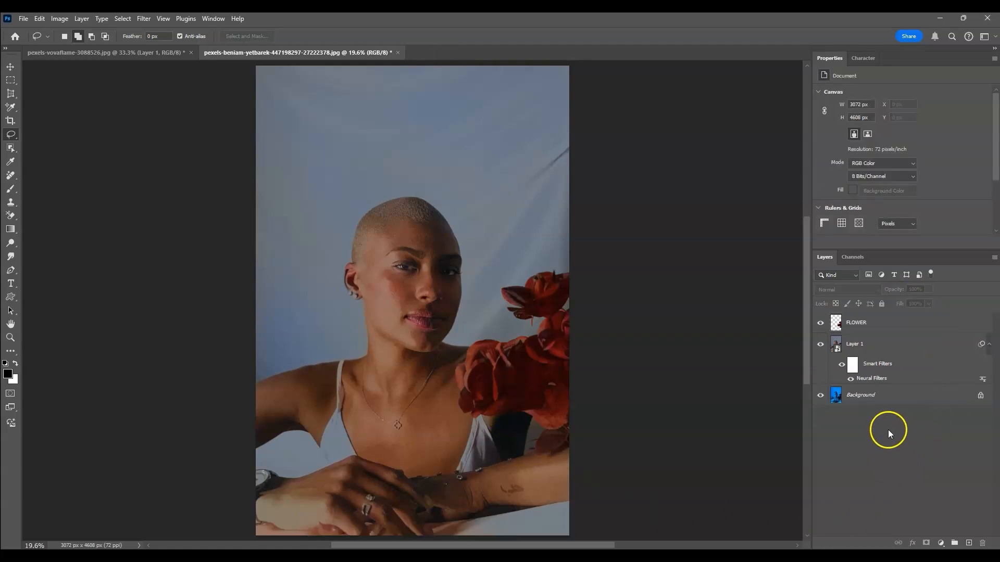
left_click(941, 543)
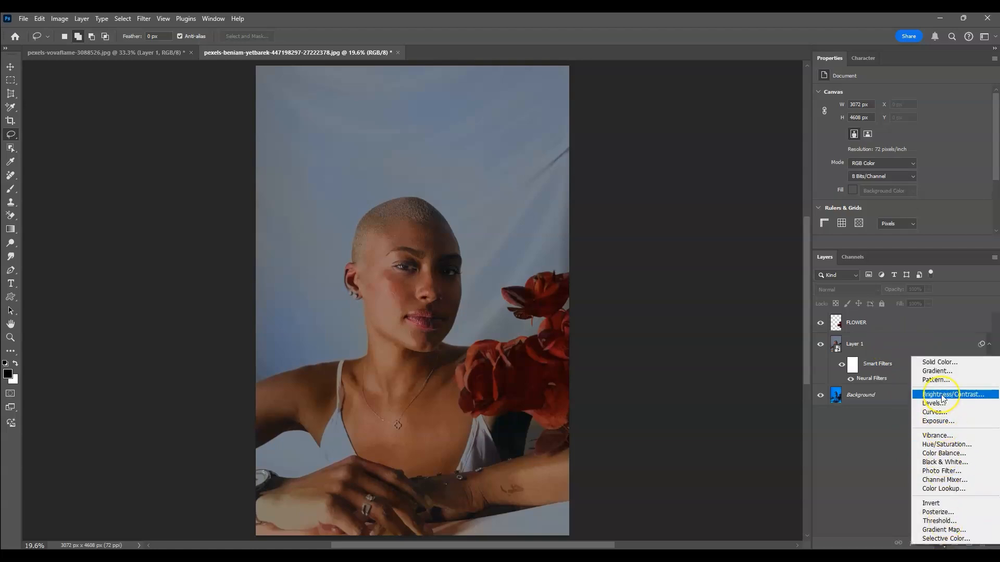
left_click(946, 444)
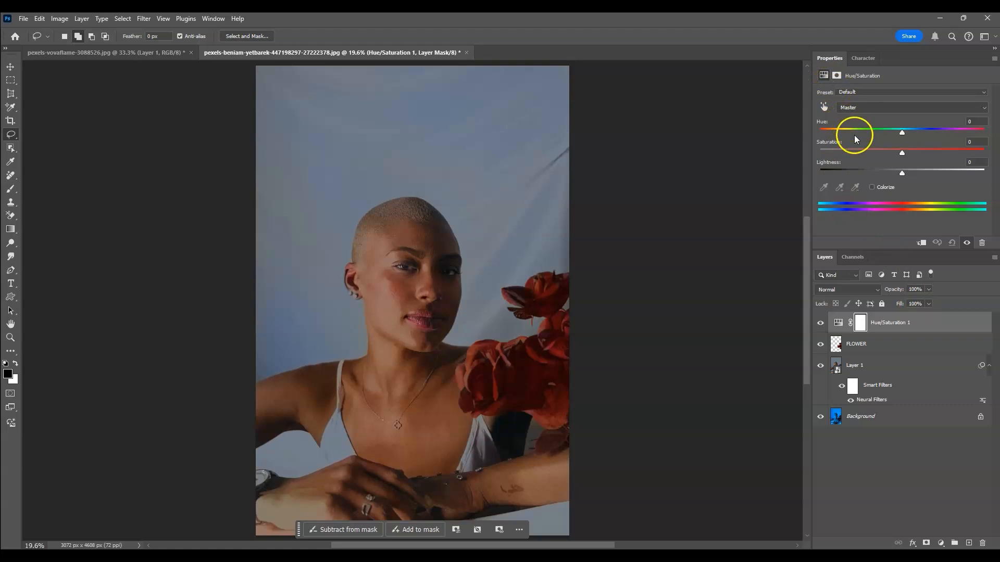
left_click_drag(902, 151, 911, 155)
left_click_drag(914, 152, 914, 153)
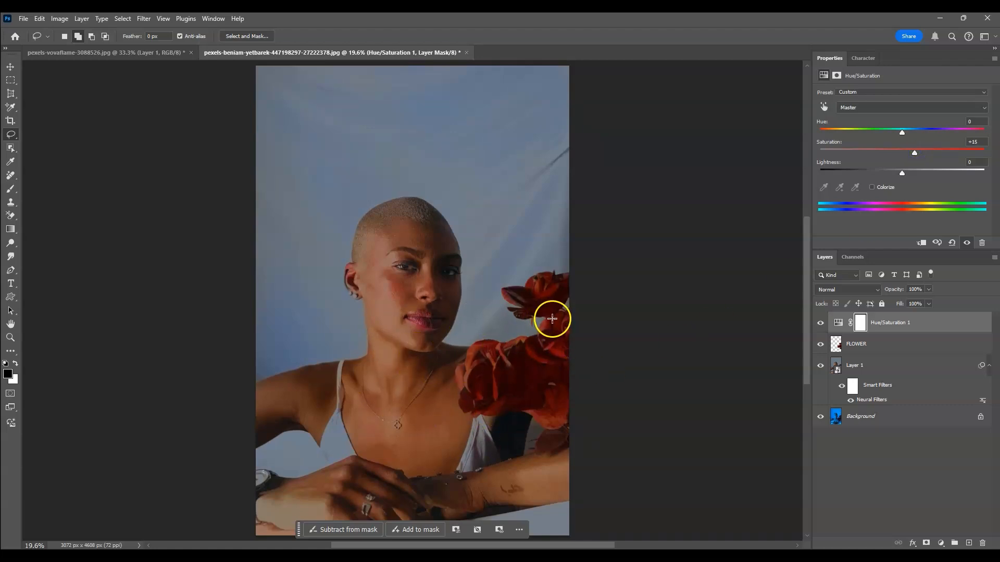
left_click(903, 472)
Duplicate the Background layer, move the copy to the top of the layer stack and hide it to compare before and after
left_click(913, 426)
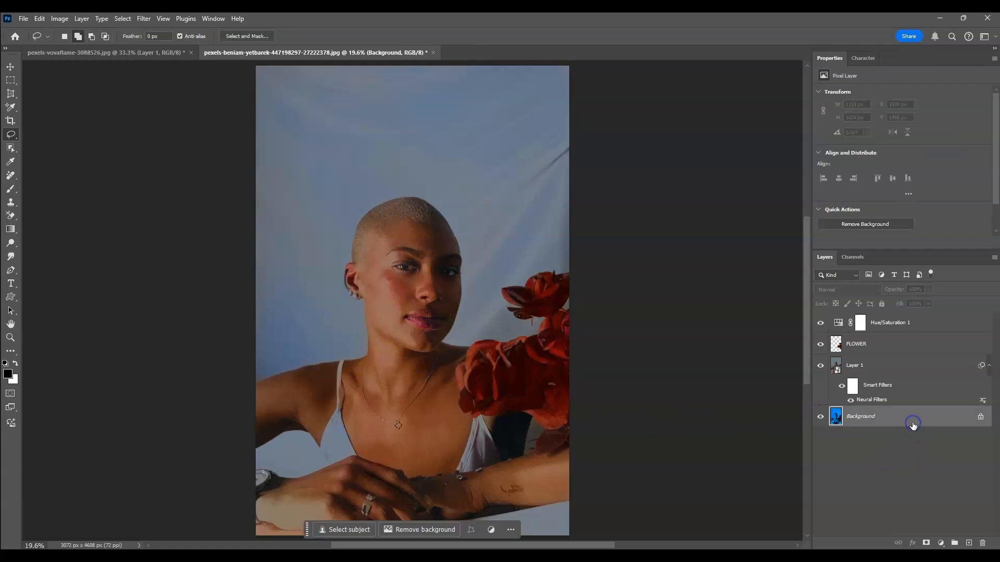
key("ctrl+j")
left_click_drag(913, 417, 817, 323)
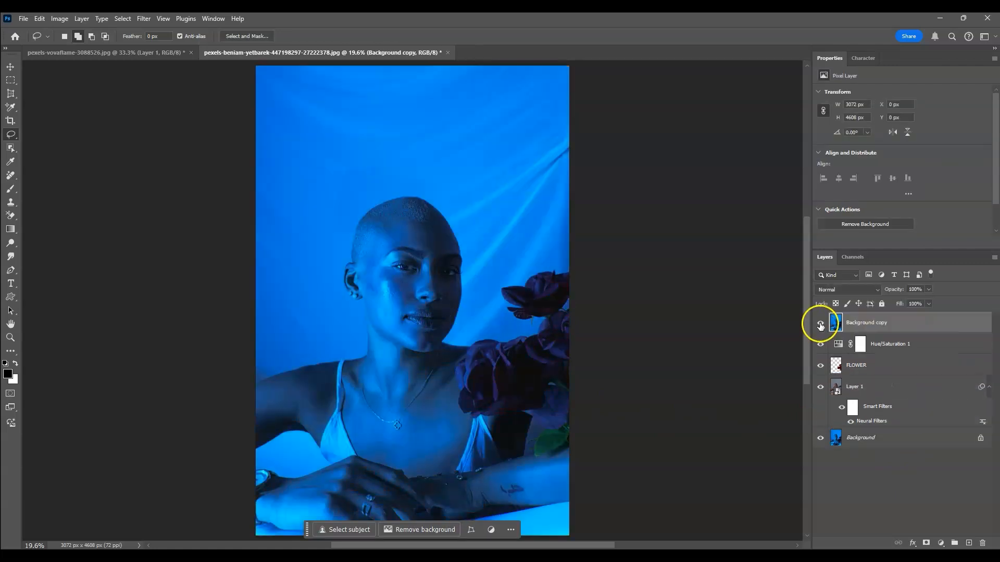
left_click(821, 323)
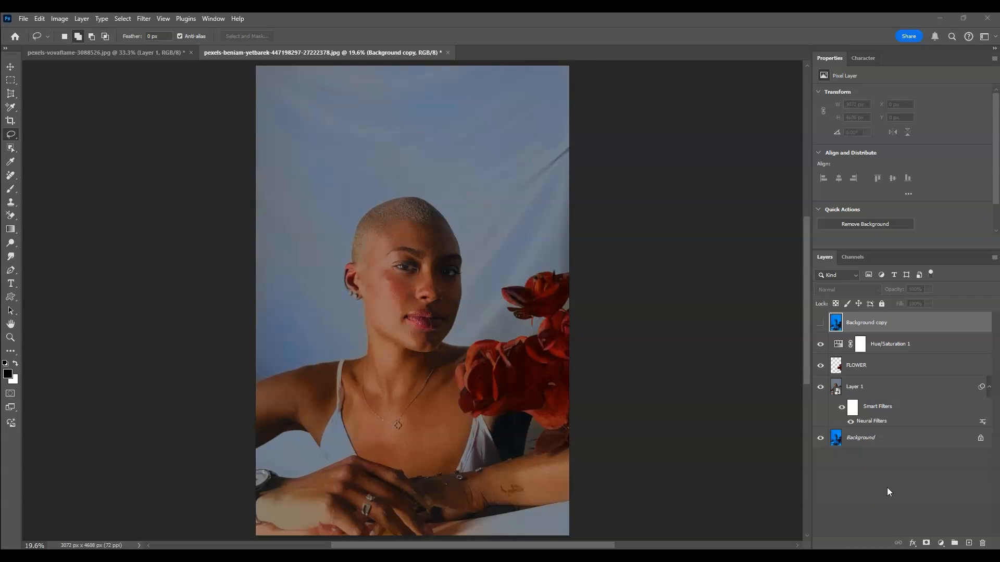
left_click(257, 386)
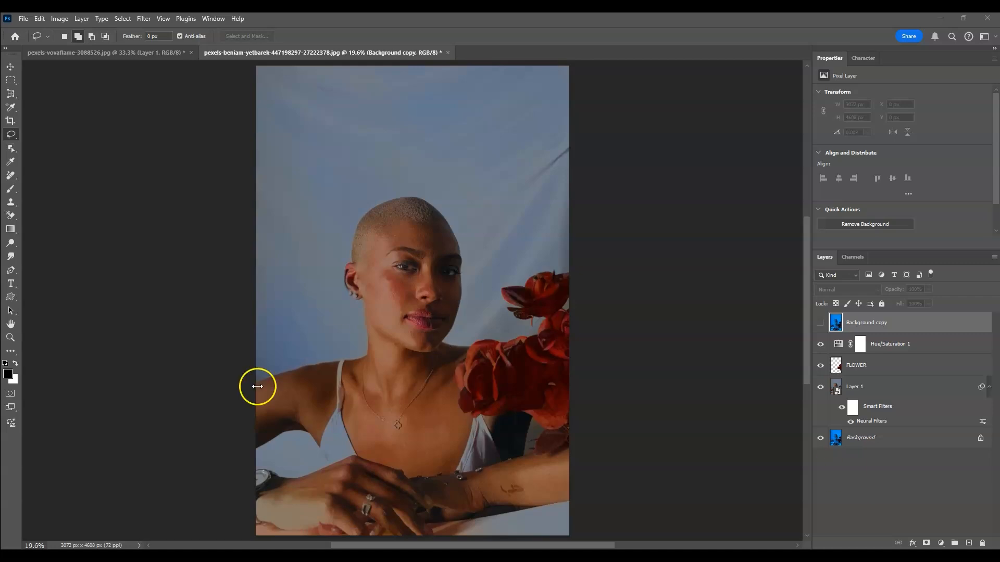